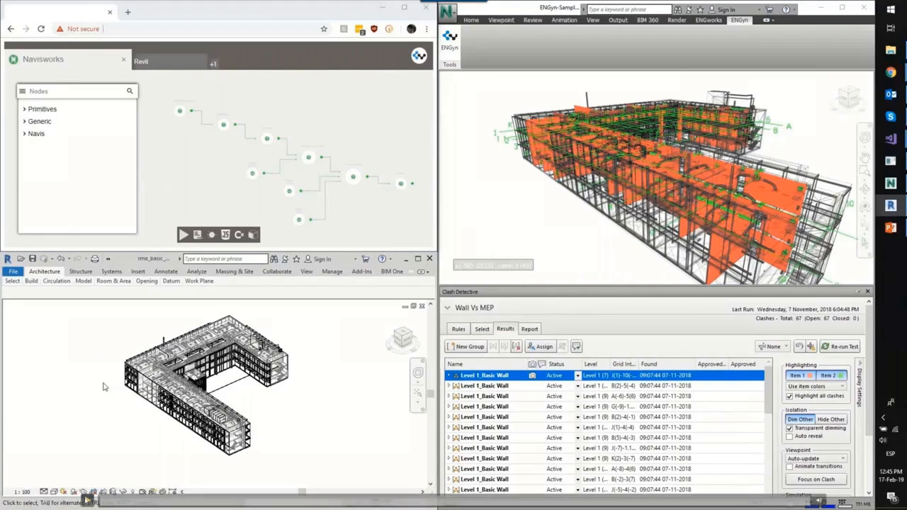
- Run the Revit node graph to highlight the clashing elements in the Revit model, and inspect them in both Revit and Navisworks
left_click(87, 500)
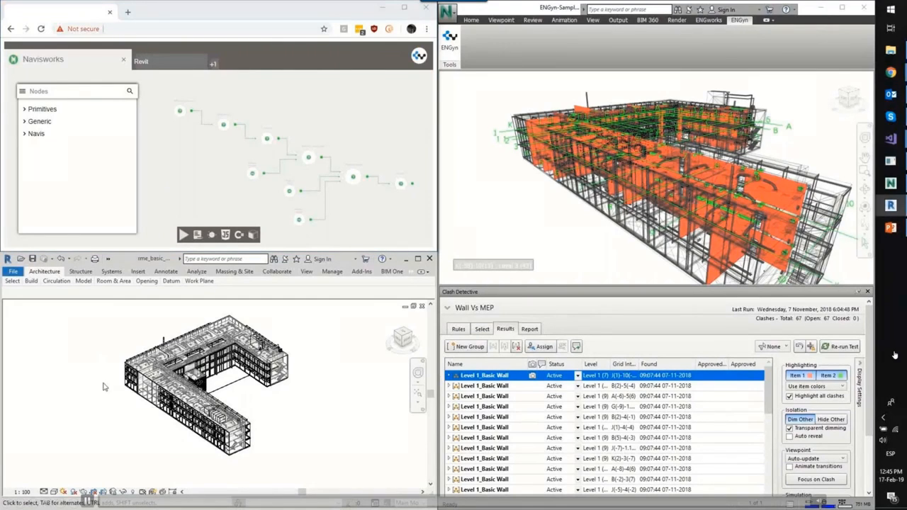
left_click(186, 236)
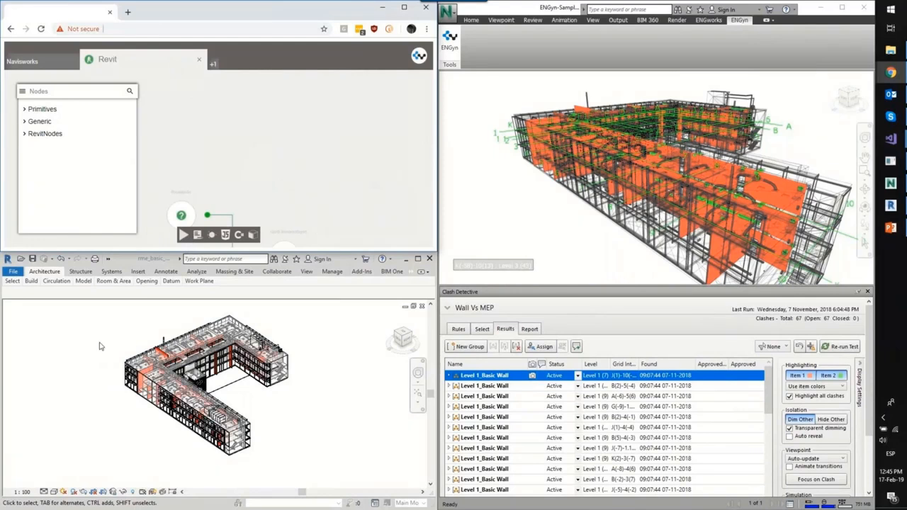
middle_click_drag(100, 345, 312, 382, "shift")
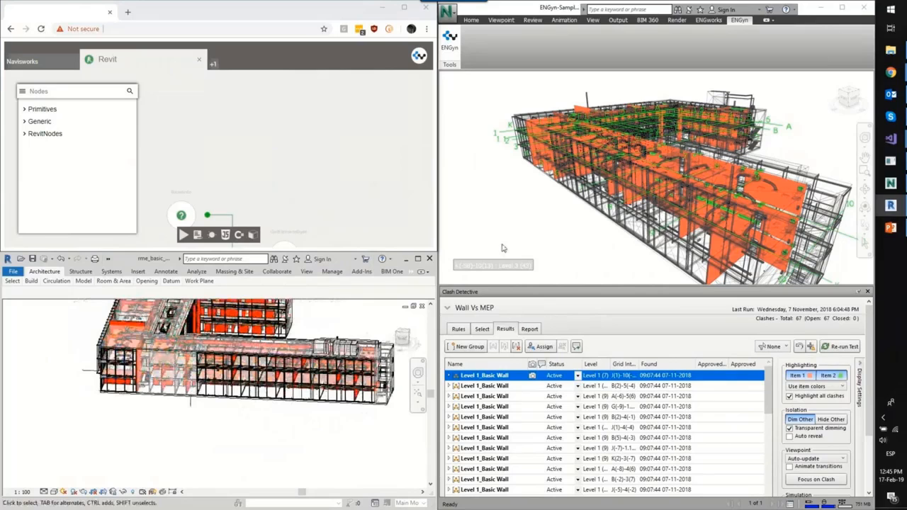
mouse_move(523, 229)
middle_mouse_down("shift")
mouse_move(599, 207)
mouse_move(626, 225)
mouse_move(720, 238)
middle_mouse_up("shift")
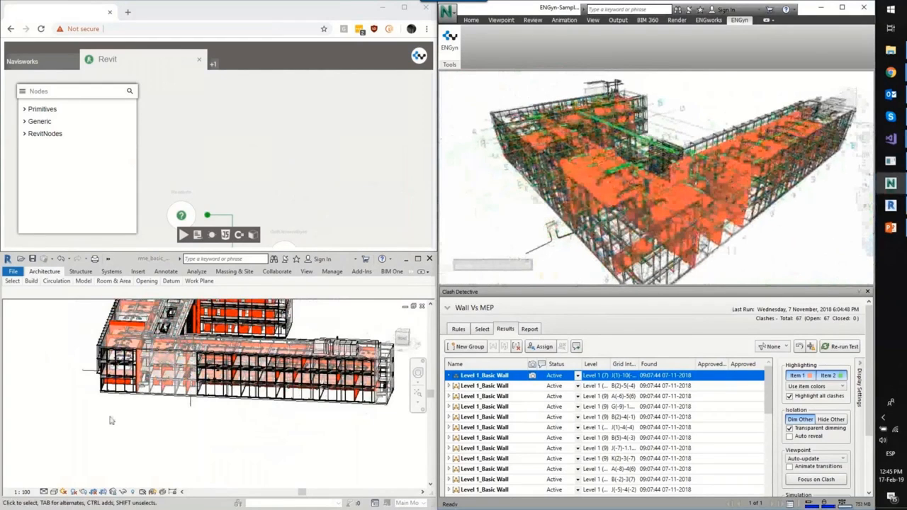
mouse_move(121, 427)
middle_mouse_down("shift")
mouse_move(190, 461)
mouse_move(183, 476)
middle_mouse_up("shift")
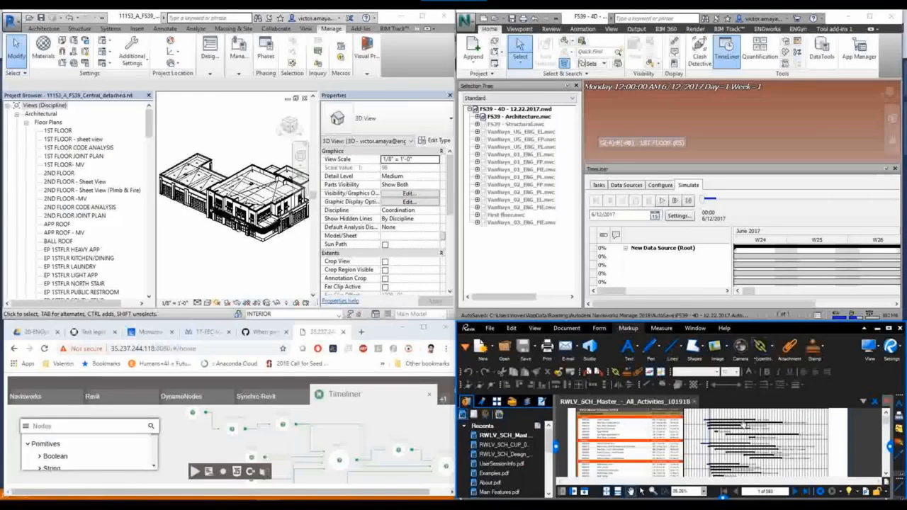
- Review the TimeLiner tasks and scrub through the construction simulation in the Navisworks model
left_click(599, 185)
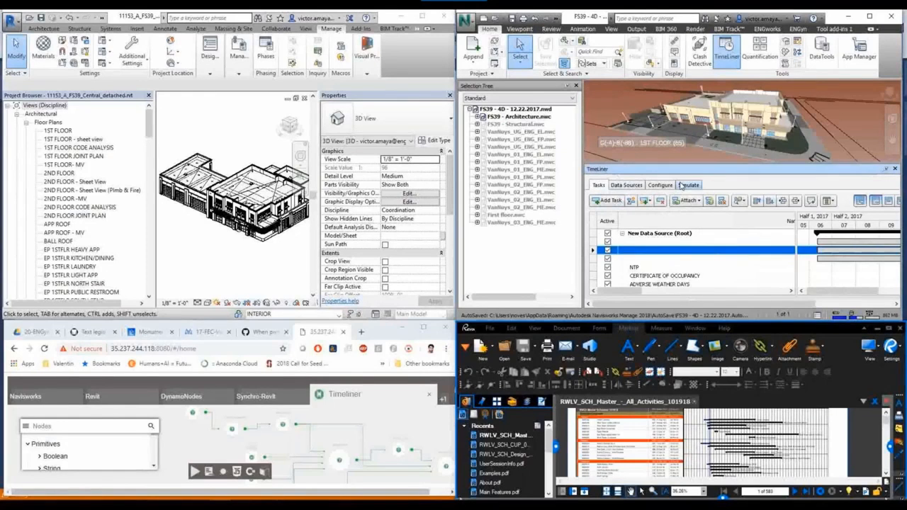
left_click(684, 185)
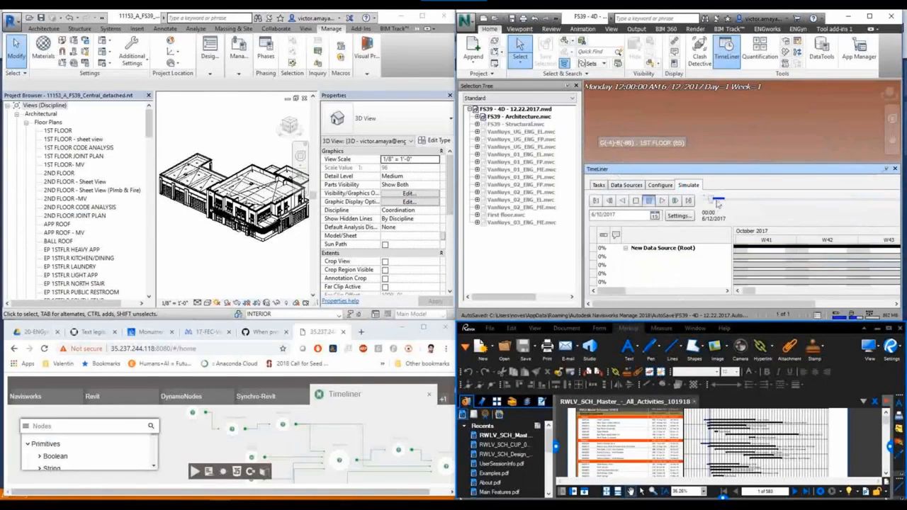
left_click_drag(706, 205, 841, 211)
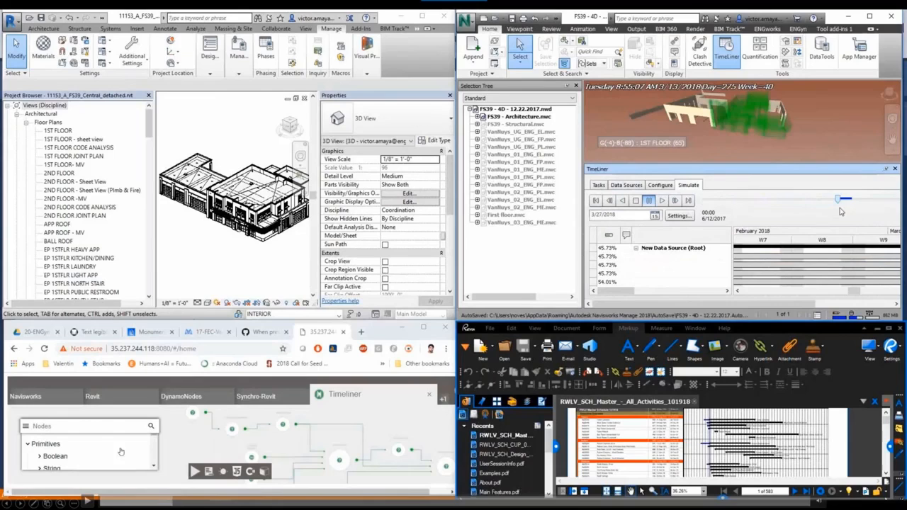
left_click(87, 501)
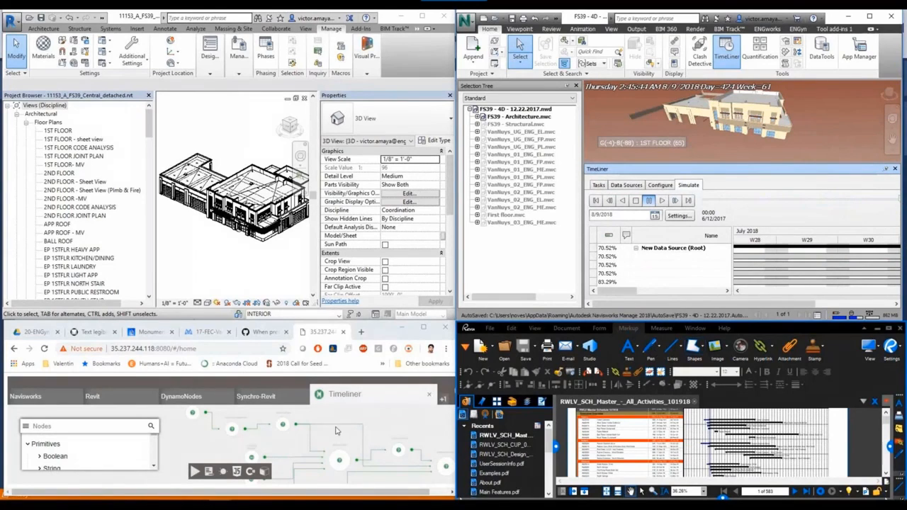
- Look over the Timeliner node graph and switch to the Revit graph
left_click_drag(359, 428, 361, 420)
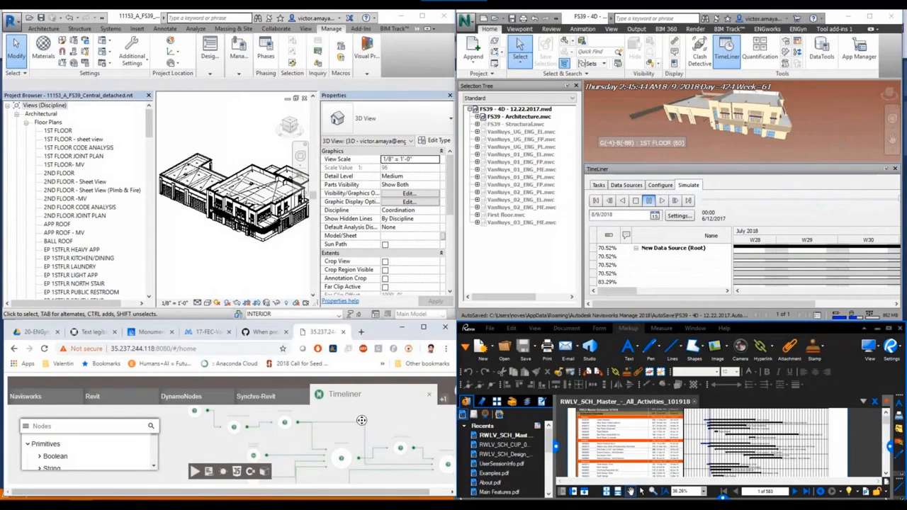
middle_click_drag(361, 420, 357, 423)
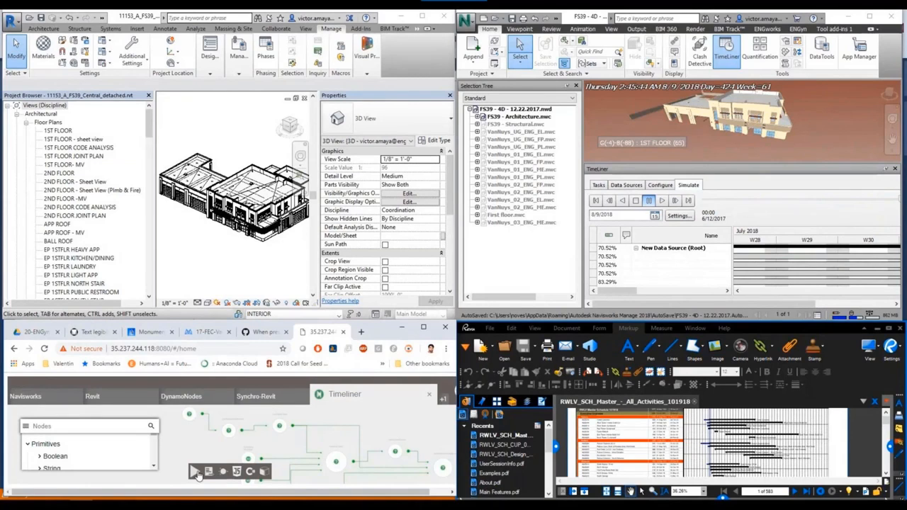
left_click(118, 399)
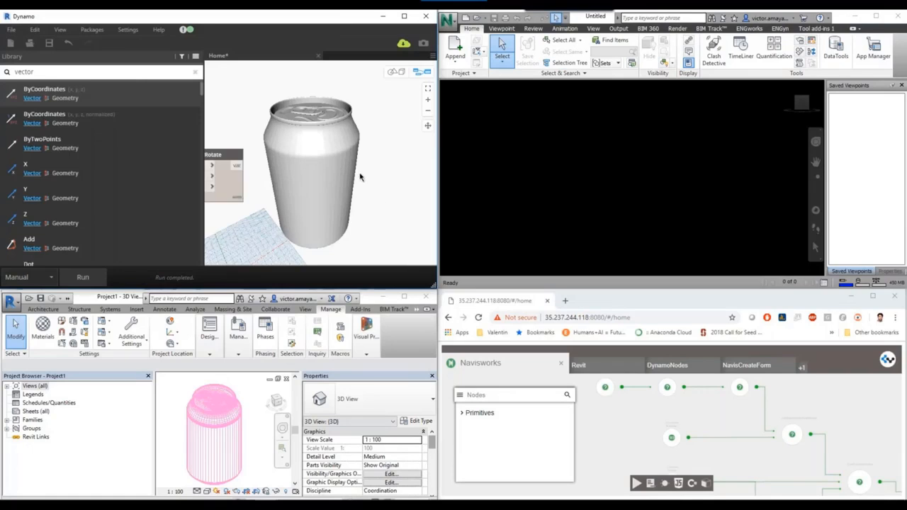
- Switch the Dynamo workspace to geometry navigation and examine the can model there and in the Revit 3D view
scroll(367, 185, "down", 3)
left_click(399, 70)
middle_click_drag(396, 167, 407, 147)
scroll(406, 149, "down", 1)
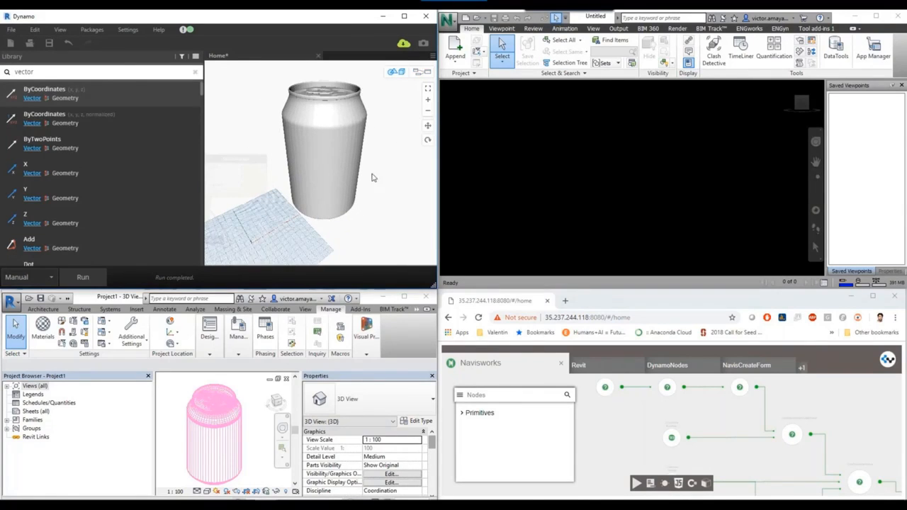
right_click_drag(370, 162, 366, 188)
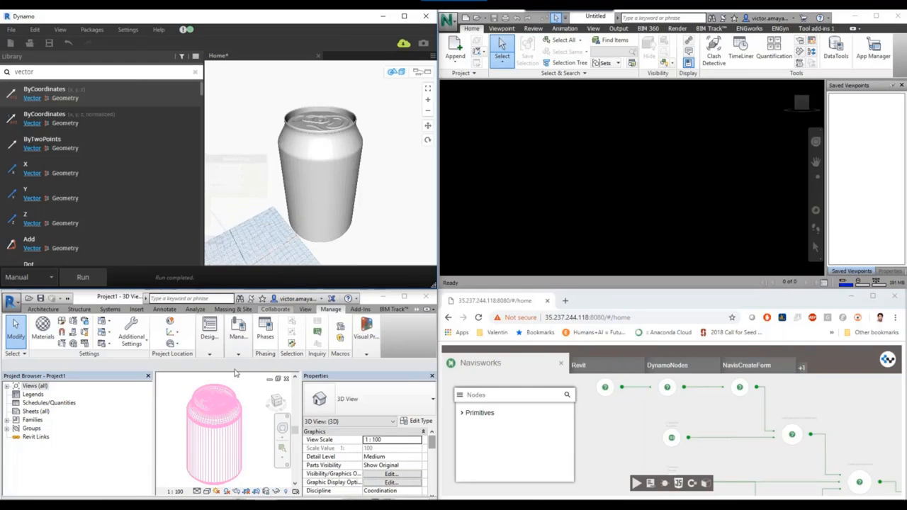
mouse_move(252, 407)
middle_mouse_down()
mouse_move(237, 432)
mouse_move(241, 411)
mouse_move(261, 397)
middle_mouse_up()
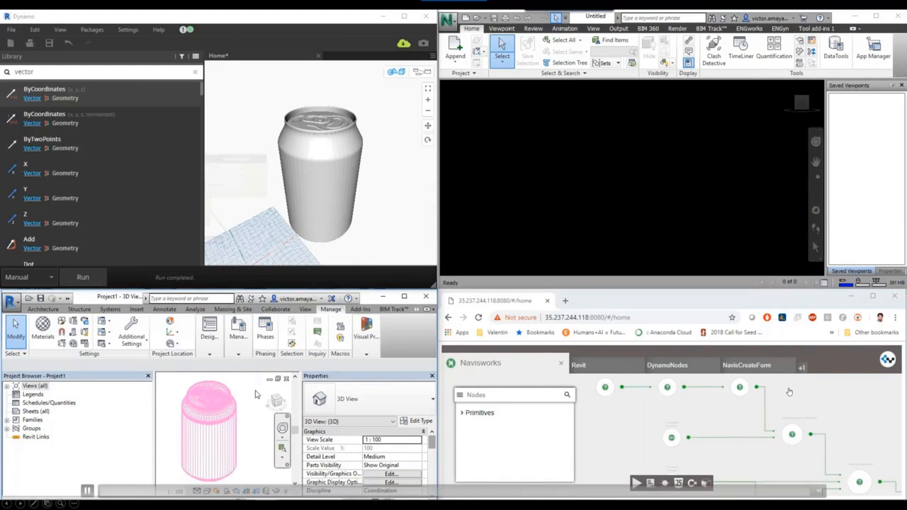
- Run the Navisworks node graph to create the can geometry in the empty Navisworks scene and inspect it
left_click(601, 418)
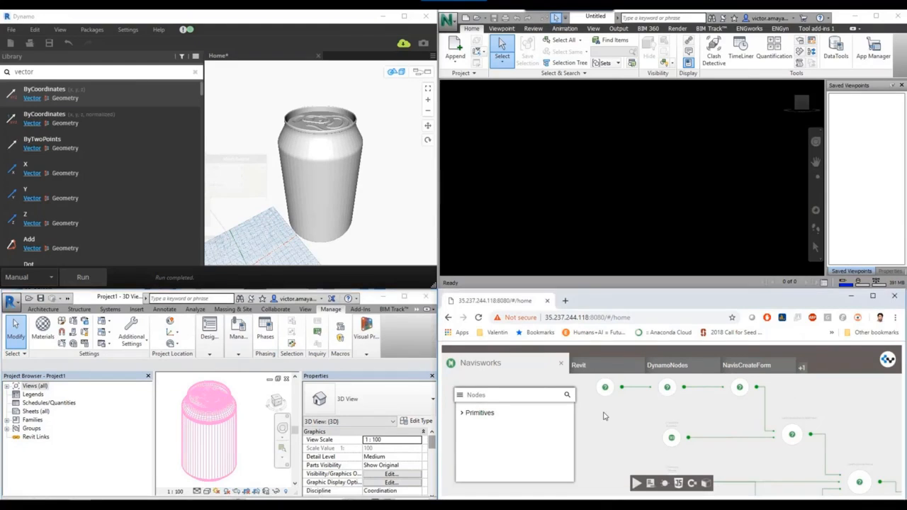
left_click(636, 484)
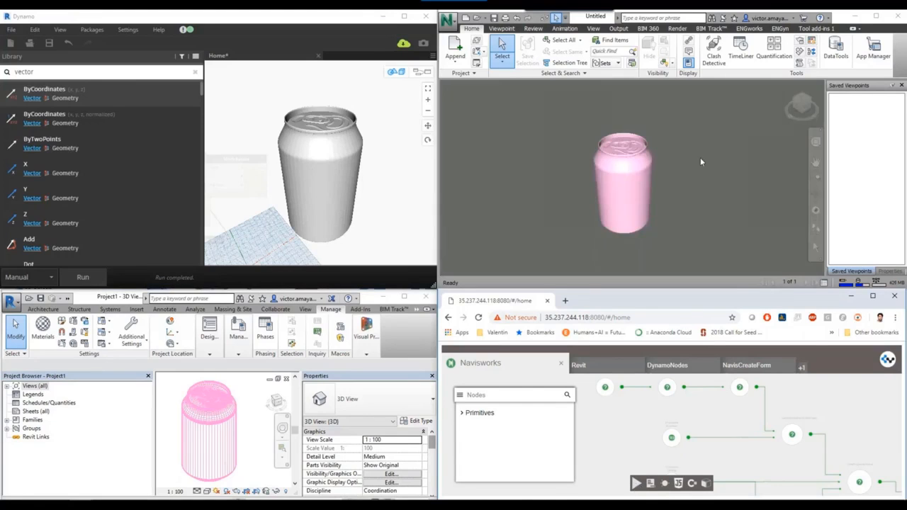
middle_click_drag(689, 195, 664, 213)
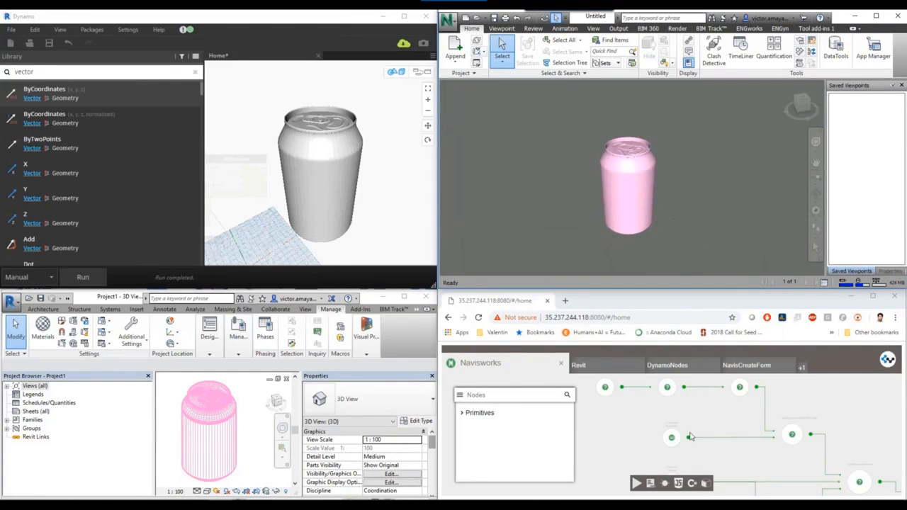
- Set the Primitive Number node in the Navisworks graph to 0.5 and rerun the graph to rescale the can
scroll(711, 427, "up", 1)
left_click_drag(711, 427, 701, 421)
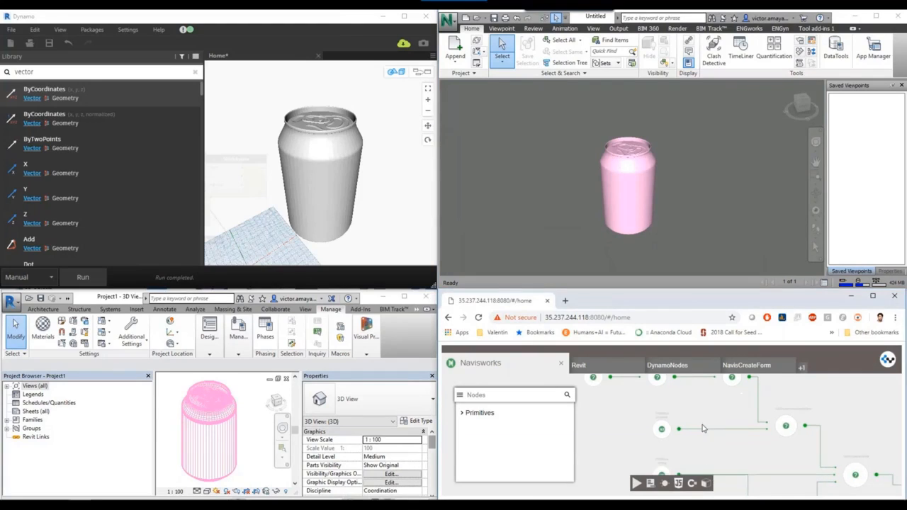
scroll(703, 433, "down", 5)
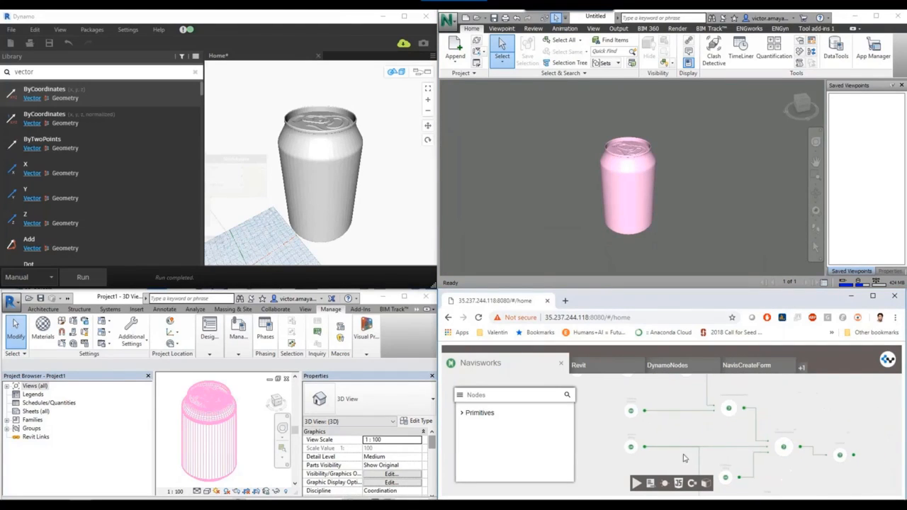
left_click(633, 425)
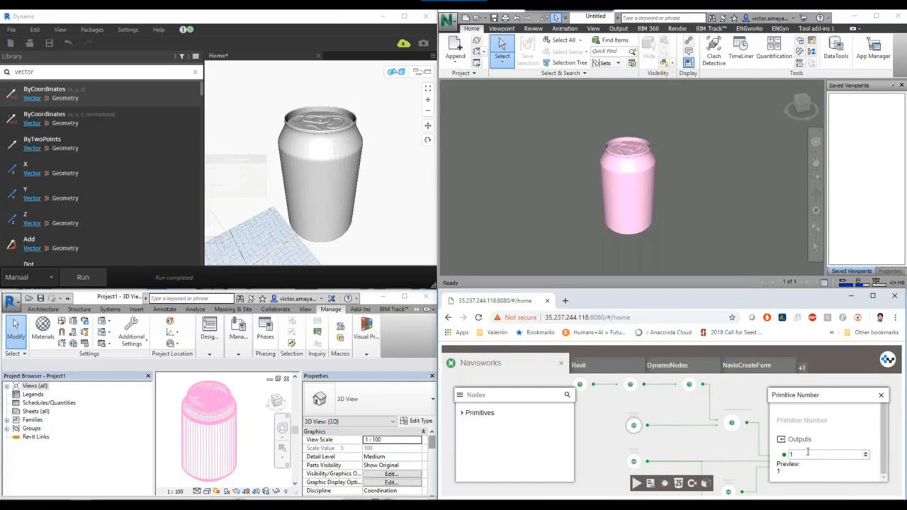
left_click_drag(810, 454, 771, 457)
type("0")
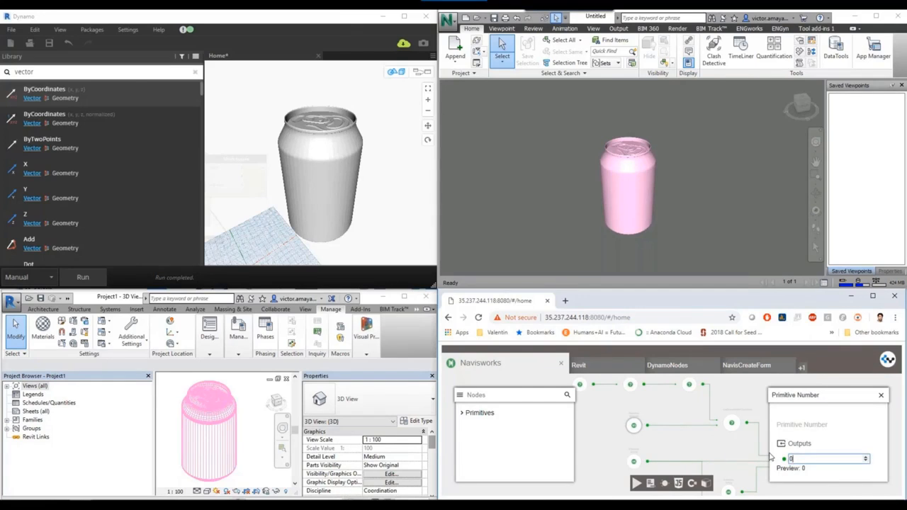
type(".5")
left_click(599, 437)
left_click(636, 485)
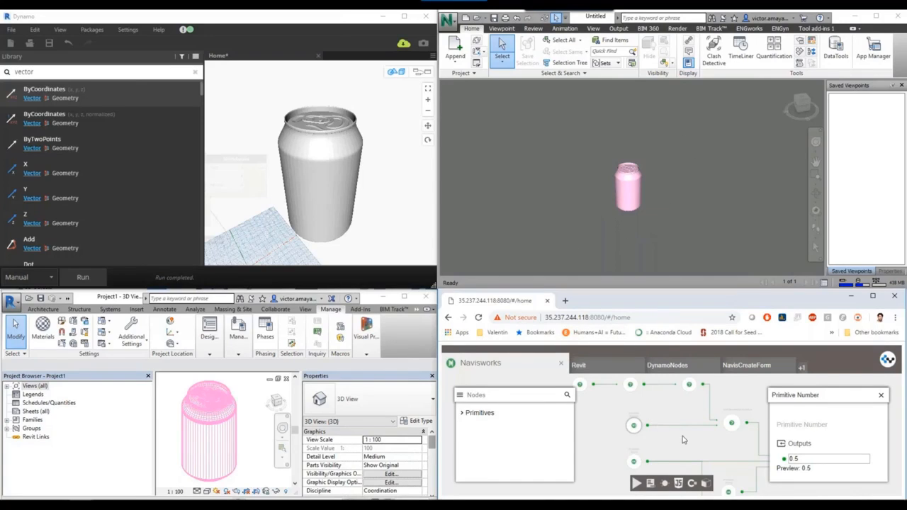
- Inspect the Primitive String and Length nodes in the Navisworks graph and their outputs
left_click_drag(680, 436, 657, 418)
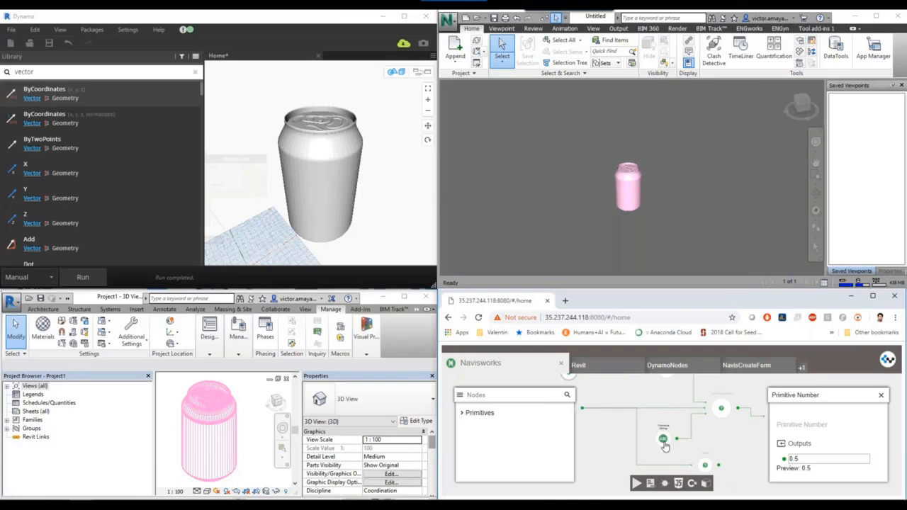
left_click(664, 439)
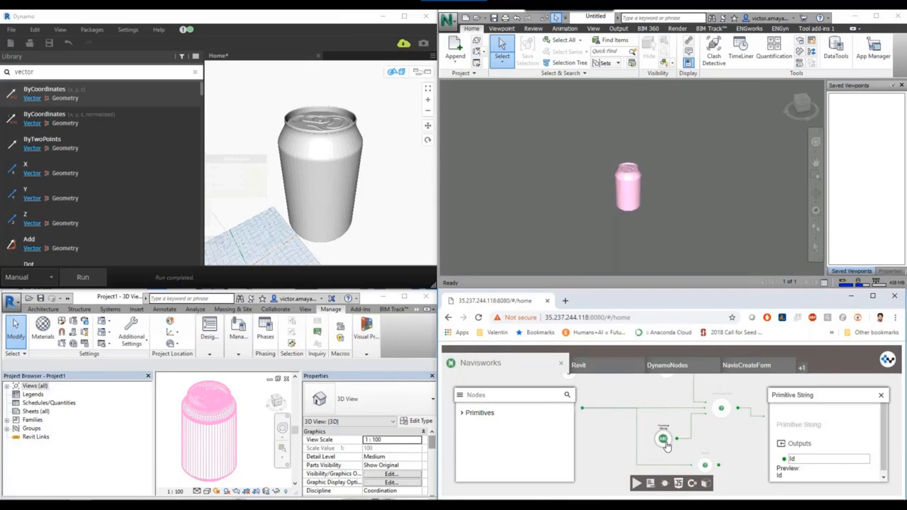
left_click(707, 465)
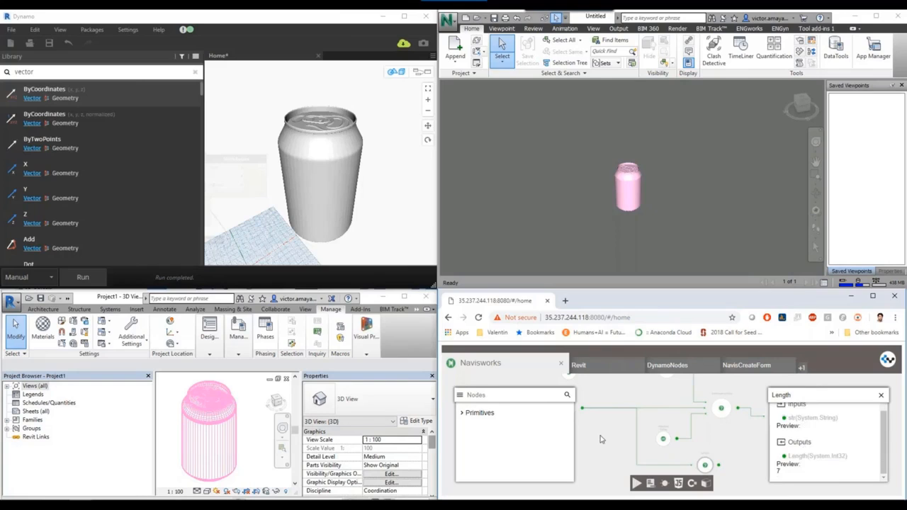
left_click_drag(600, 436, 635, 460)
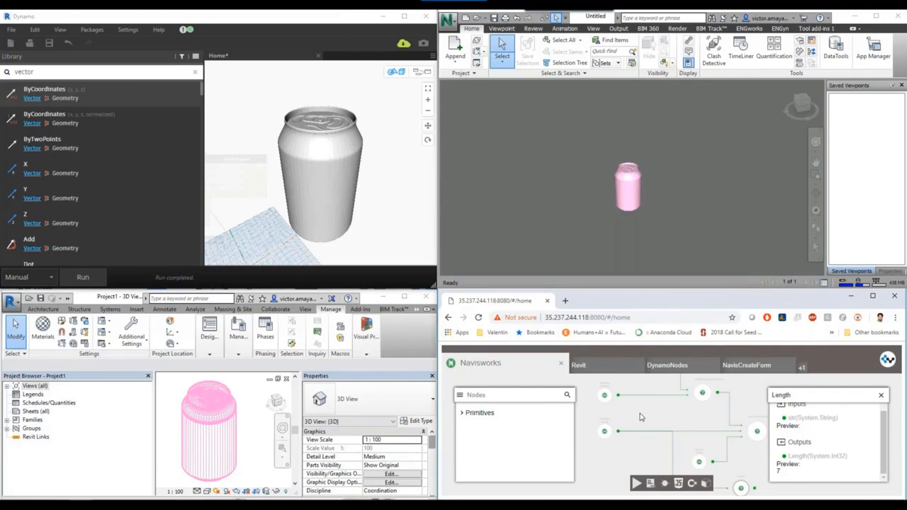
- Run the NavisCreateForm graph to add another can to the Navisworks scene
left_click(749, 369)
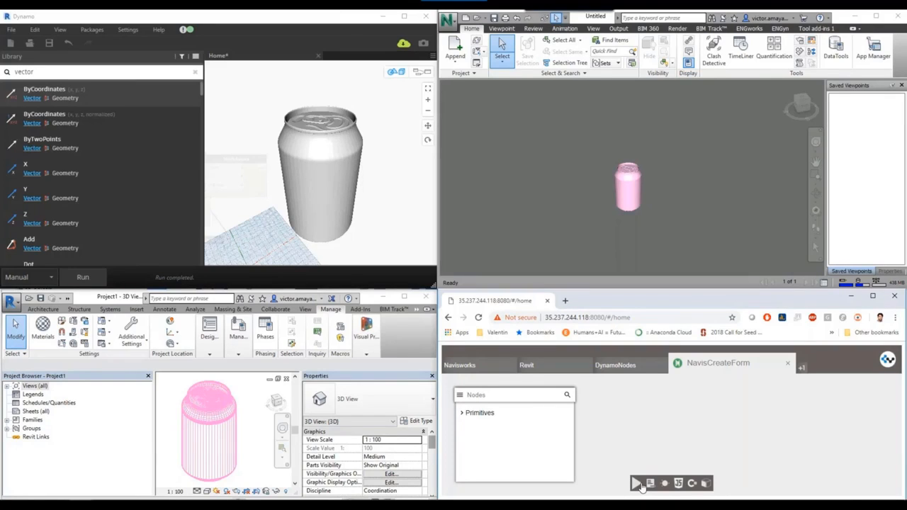
left_click(642, 488)
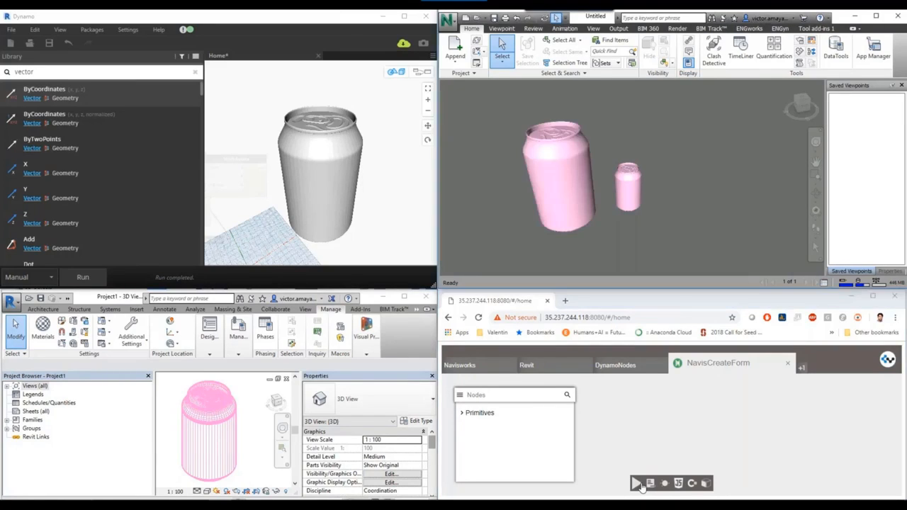
left_click(642, 488)
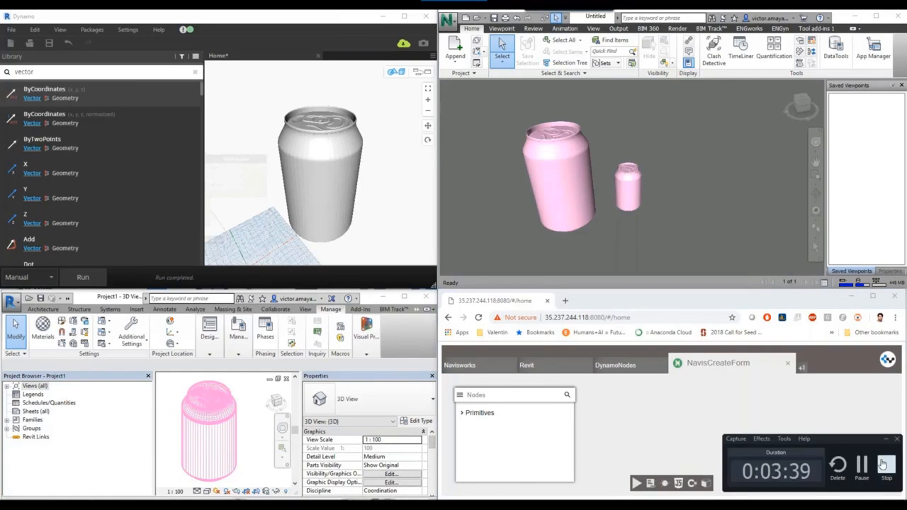
left_click(882, 464)
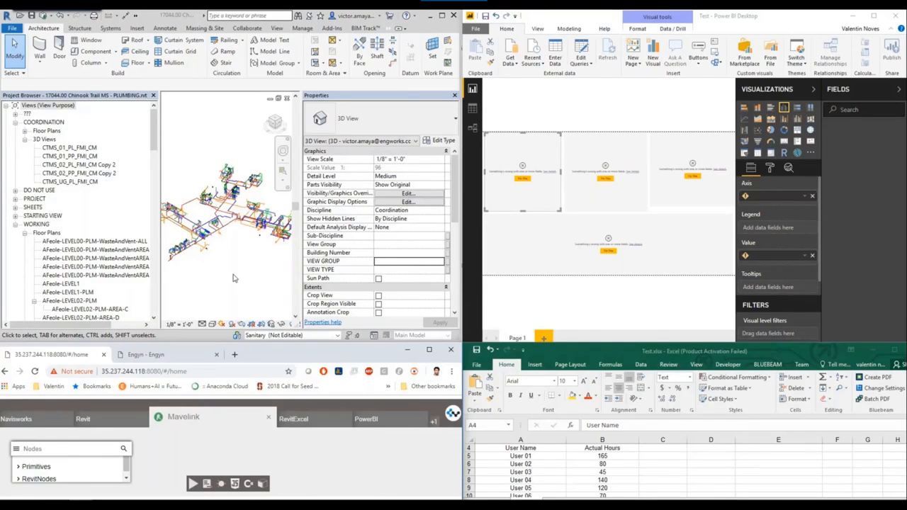
- Look over the Revit plumbing model, and run the RevitExcel graph to fill the Model Elements, Percentage and Ratio columns in Excel
scroll(264, 278, "down", 3)
scroll(255, 276, "up", 4)
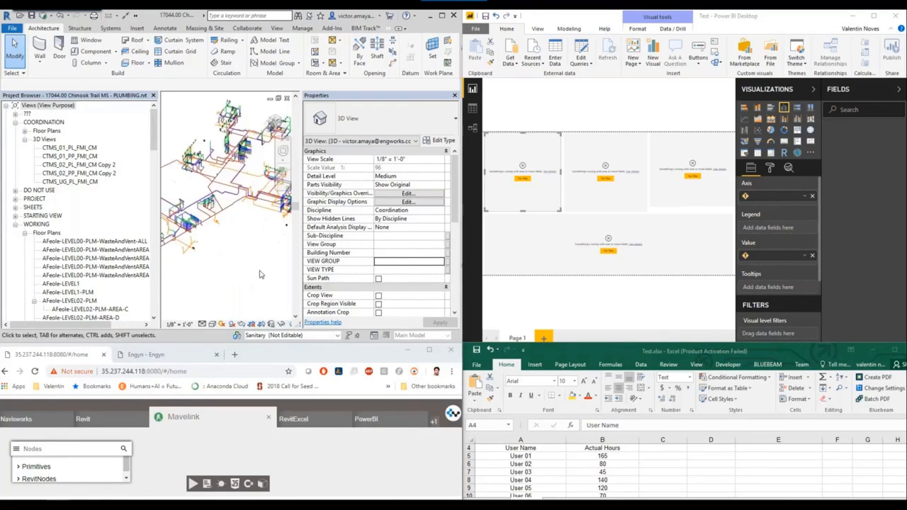
left_click(294, 419)
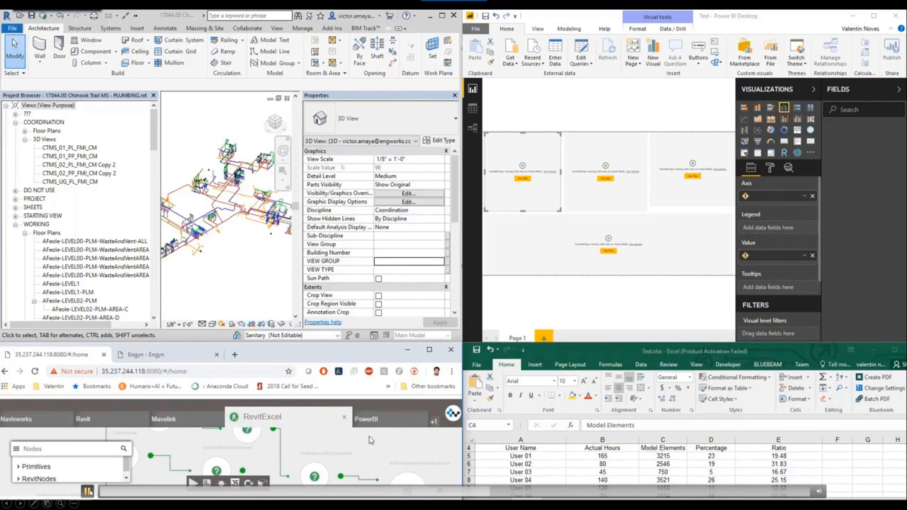
- Run the PowerBI graph to load the Sheet 1 data into the Power BI report charts
left_click(373, 426)
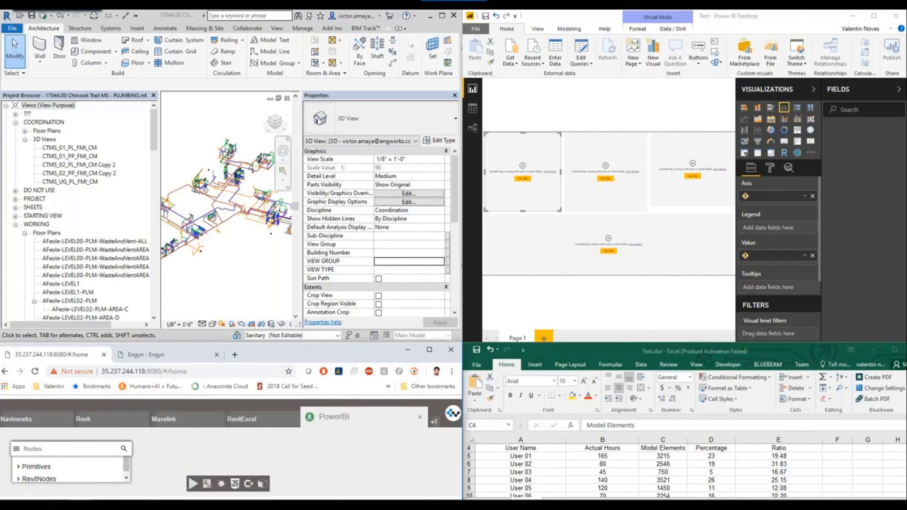
mouse_move(196, 506)
left_click(625, 319)
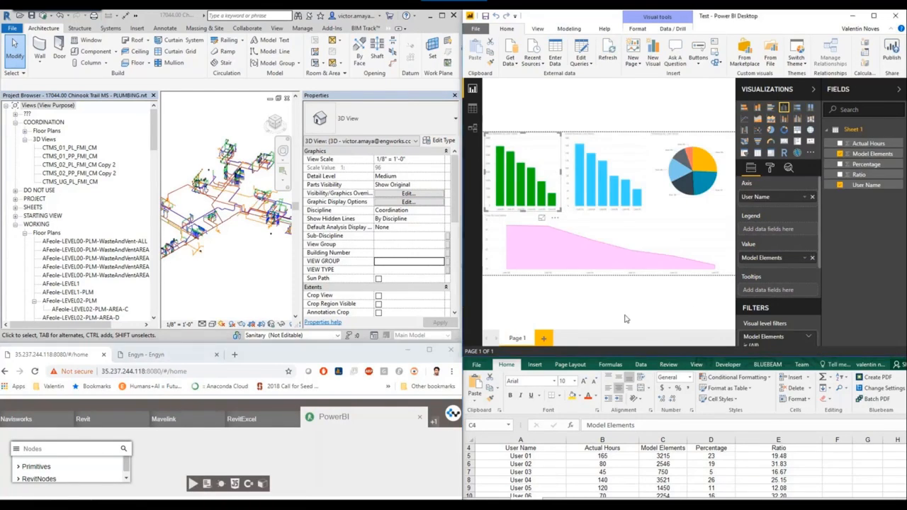
- Maximize the Power BI report and examine the Ratio and Model Elements charts by user name
left_click(874, 16)
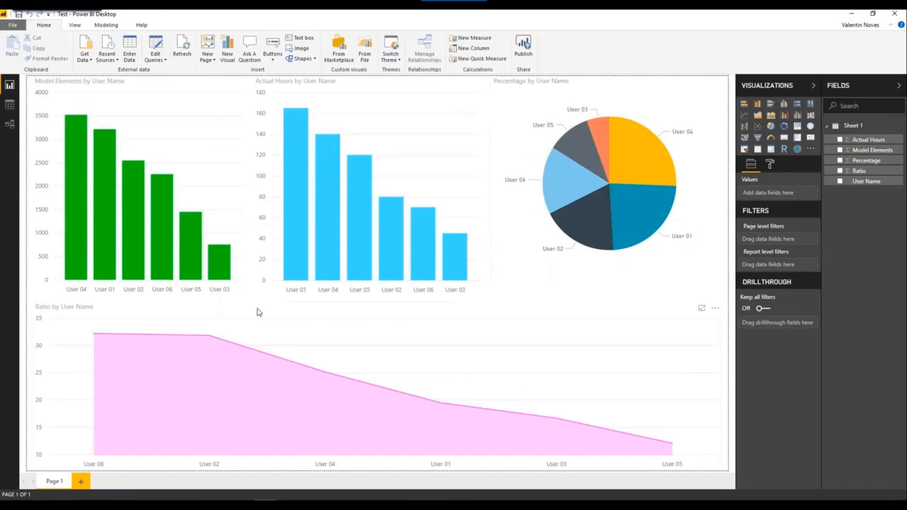
left_click(258, 312)
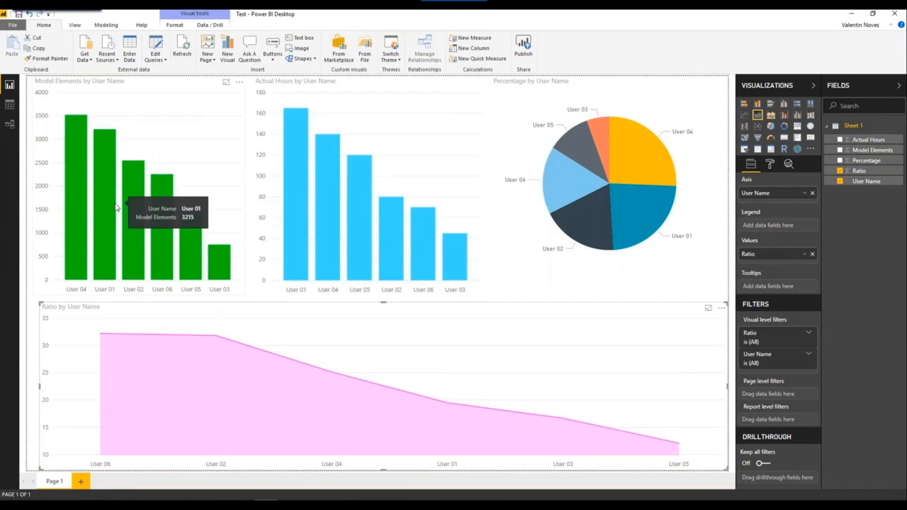
left_click(155, 131)
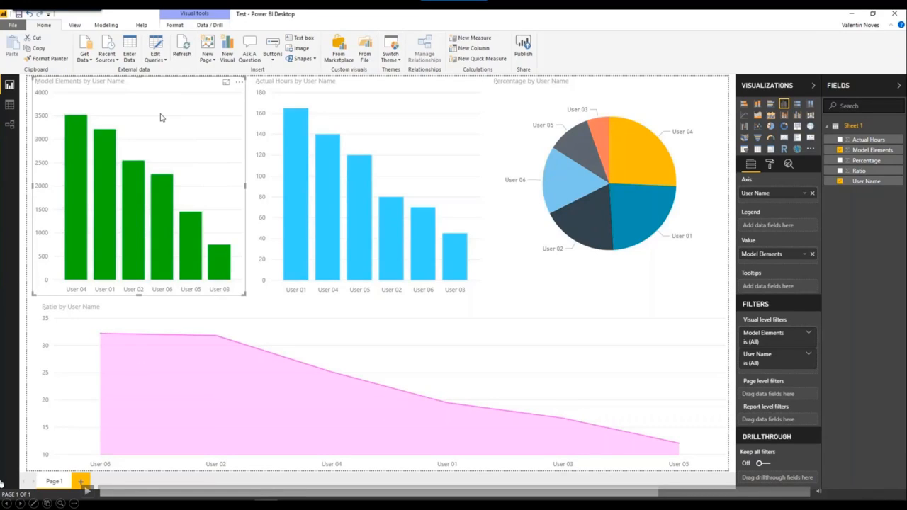
left_click(87, 489)
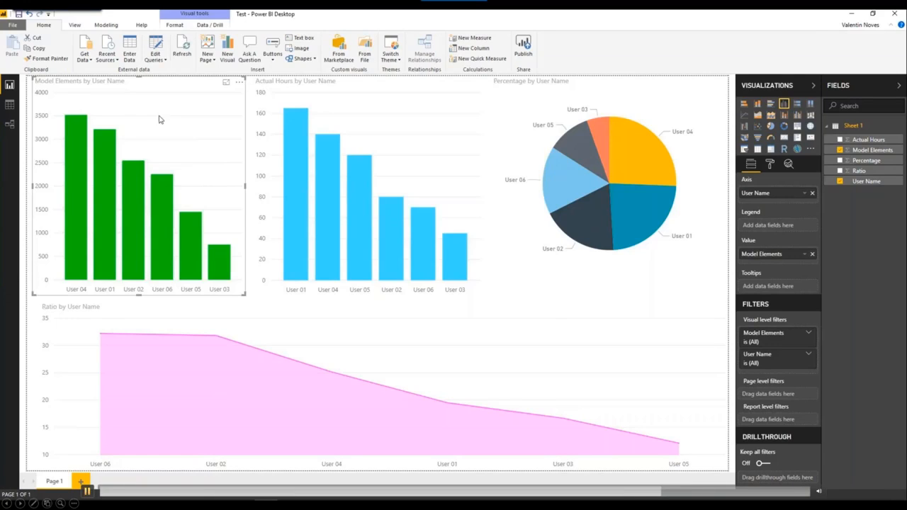